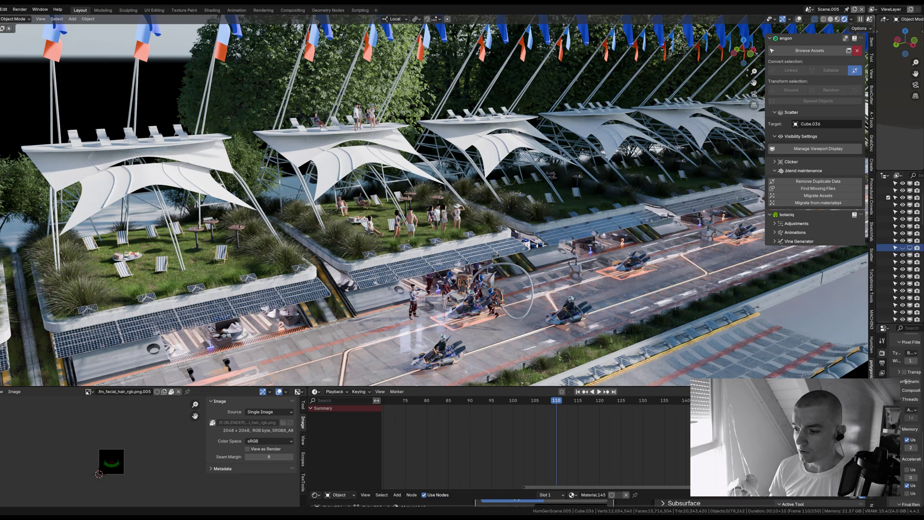
- Examine the pit lane from the full row of canopied terraces down to the central hover kart, crew and service arms
scroll(412, 278, "up", 5)
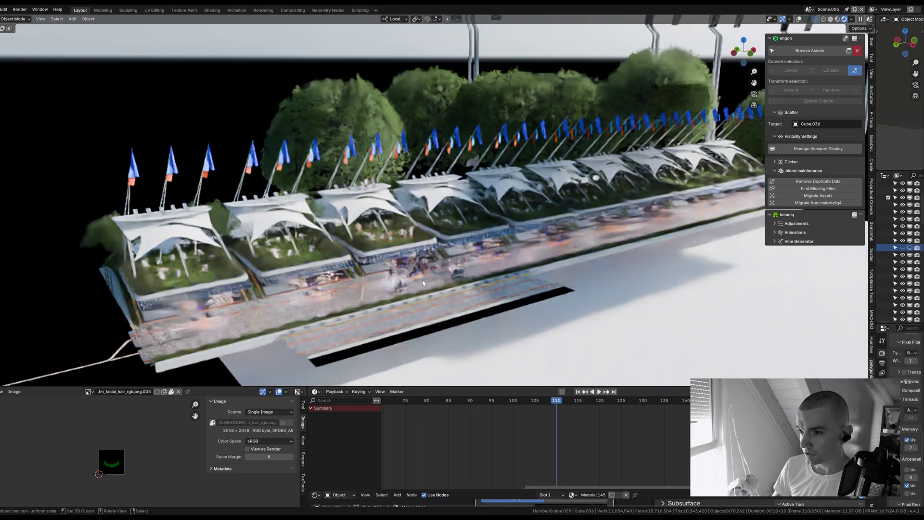
scroll(423, 283, "up", 8)
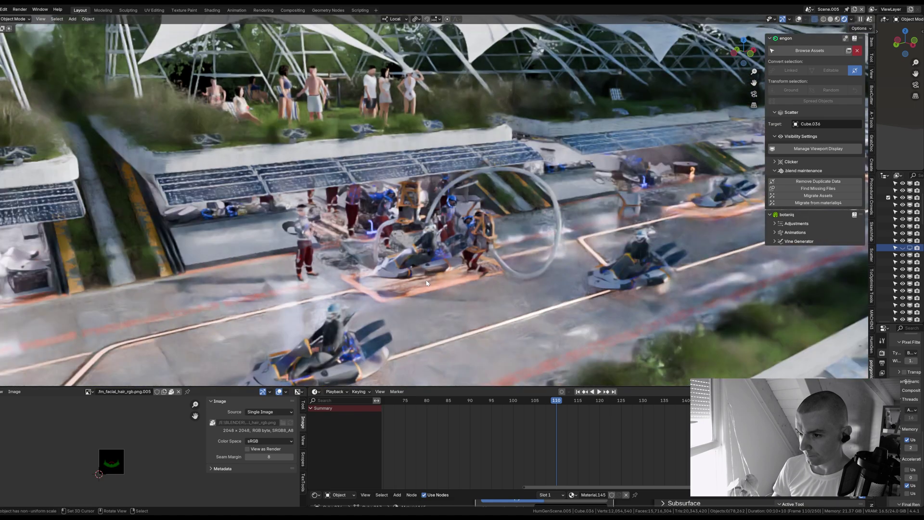
scroll(426, 283, "up", 8)
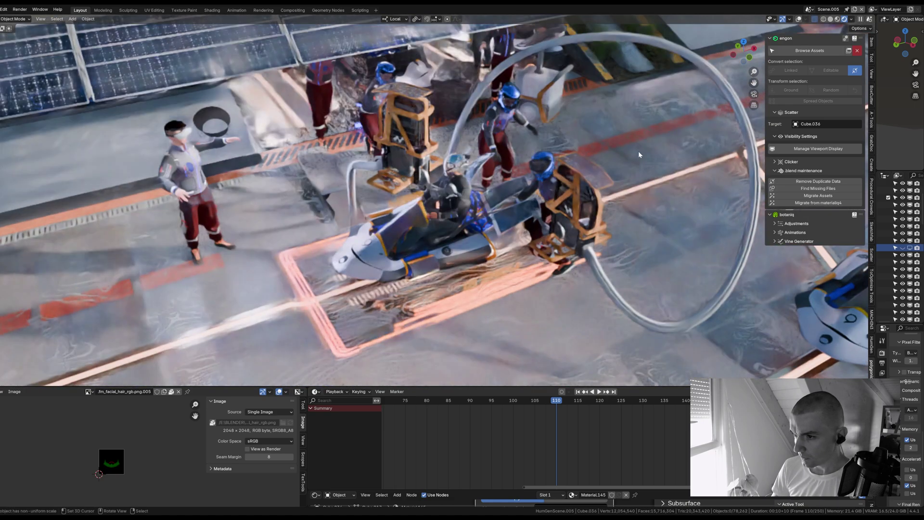
middle_click_drag(631, 177, 597, 170, "shift")
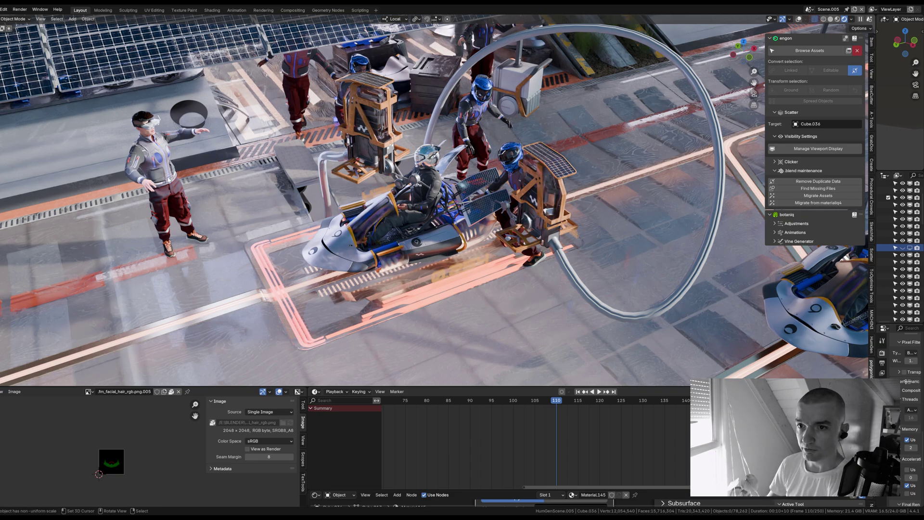
middle_click_drag(292, 207, 472, 200)
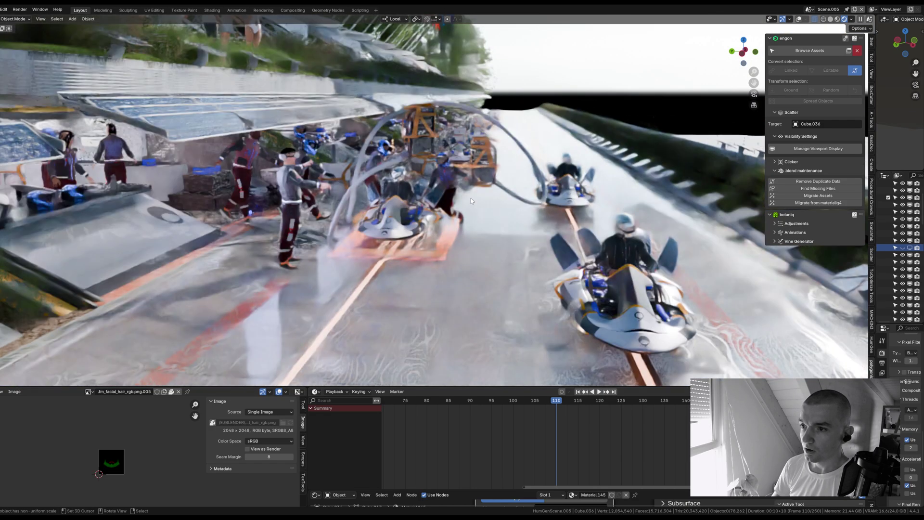
scroll(472, 201, "up", 10)
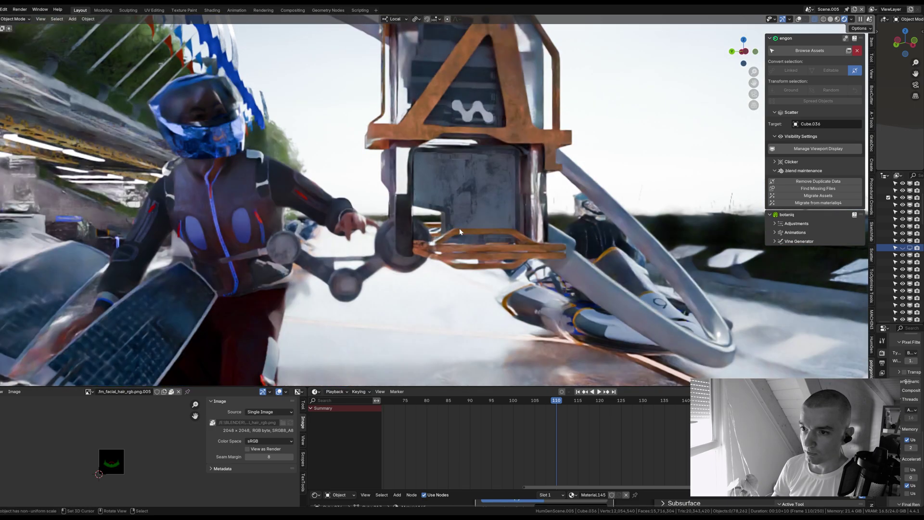
middle_click_drag(459, 231, 262, 244)
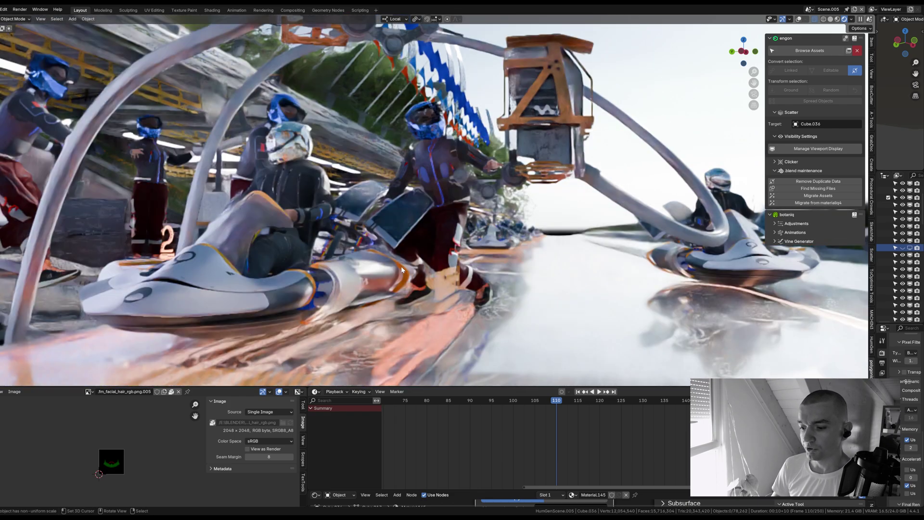
middle_click_drag(402, 270, 345, 299)
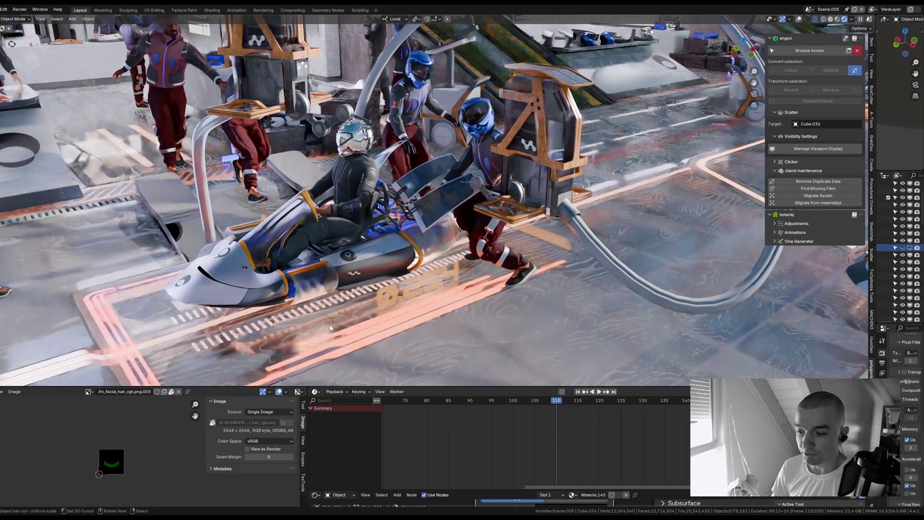
middle_click_drag(330, 327, 375, 316)
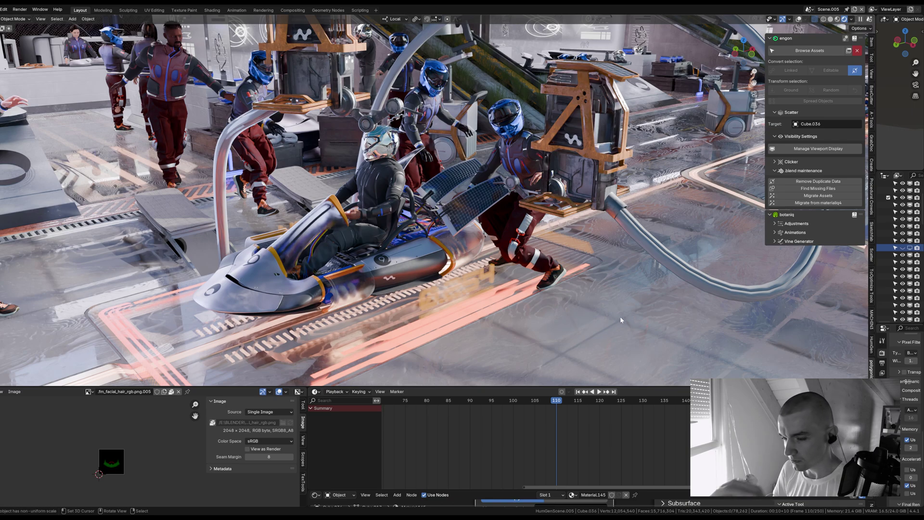
- Inspect the central hover kart and its surrounding pit crew from low and raised viewpoints
key("KP_0")
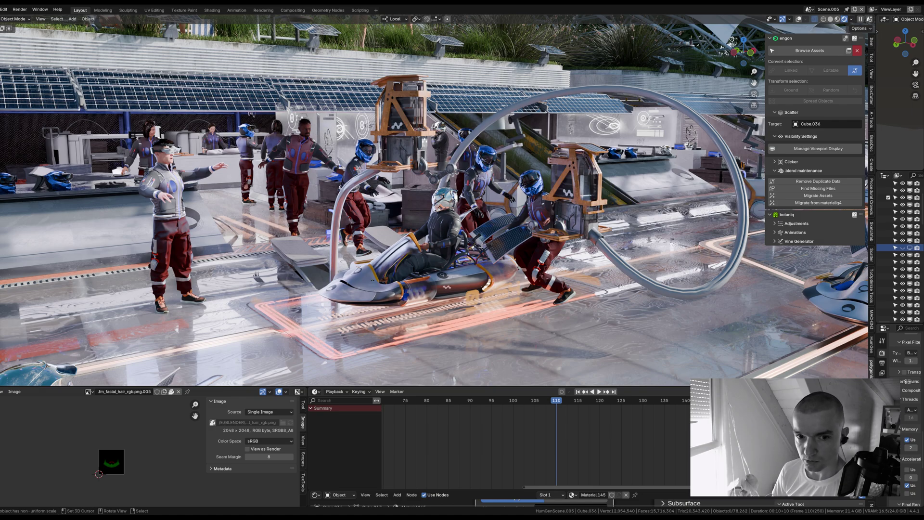
middle_click_drag(539, 288, 653, 320)
scroll(553, 296, "up", 4)
scroll(653, 320, "up", 3)
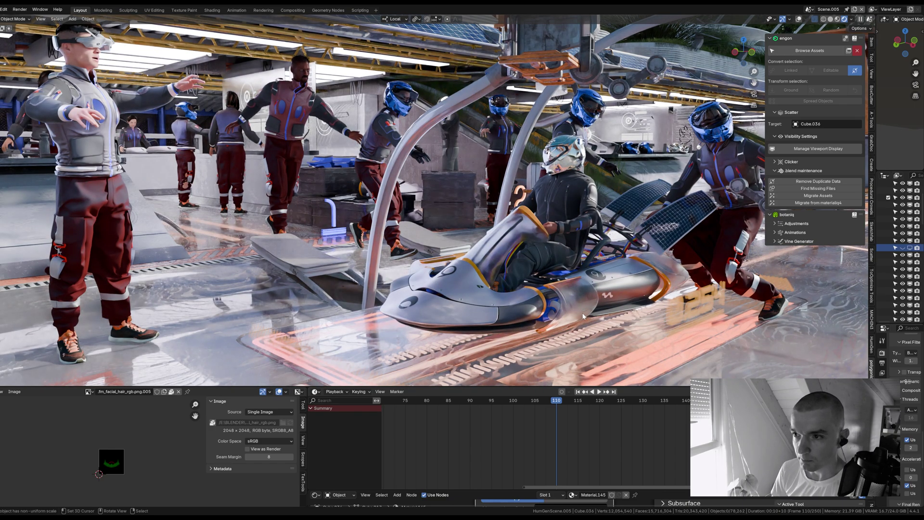
mouse_move(573, 286)
middle_mouse_down()
mouse_move(531, 291)
mouse_move(568, 304)
mouse_move(566, 291)
mouse_move(583, 297)
middle_mouse_up()
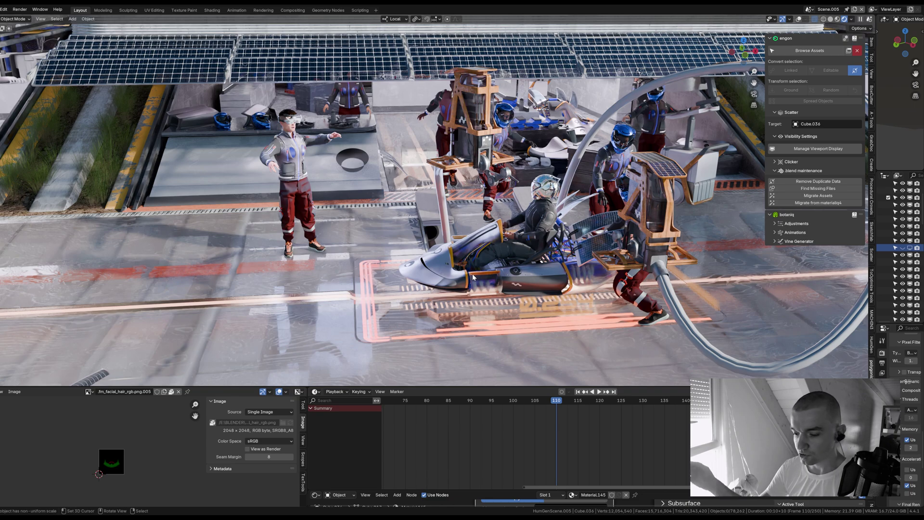
mouse_move(473, 276)
middle_mouse_down()
mouse_move(455, 236)
mouse_move(461, 289)
mouse_move(474, 289)
middle_mouse_up()
scroll(473, 287, "up", 1)
scroll(473, 288, "down", 3)
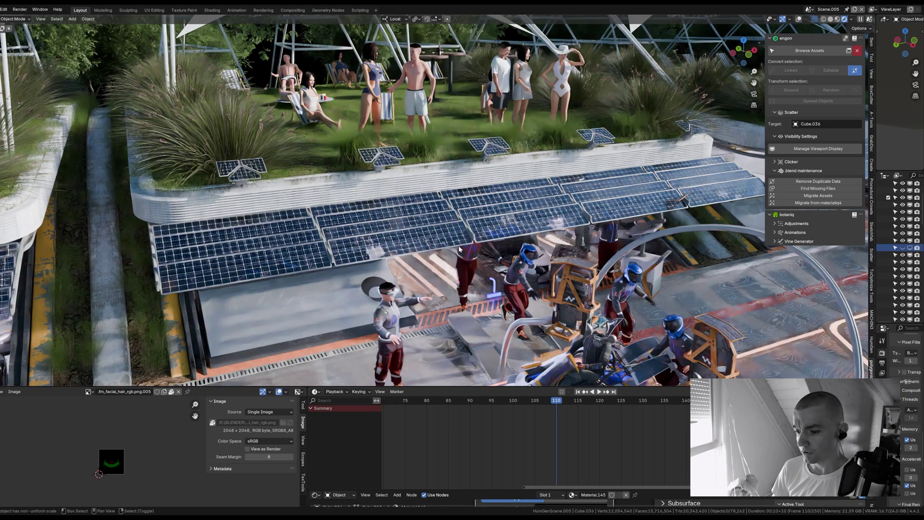
- Examine the rooftop garden with its visitors and the garage interior with its display panels, workbenches and 3D printer
middle_click_drag(456, 248, 455, 291, "shift")
scroll(456, 288, "down", 6)
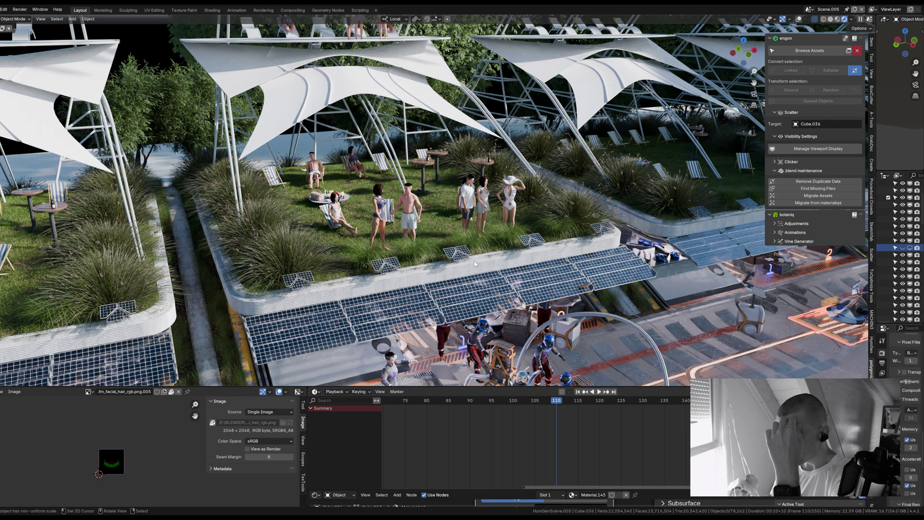
middle_click_drag(474, 263, 406, 284)
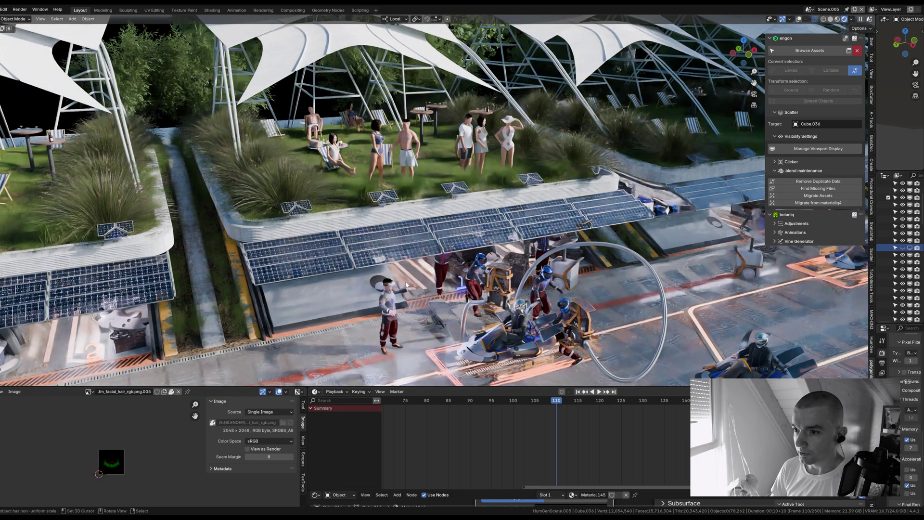
scroll(405, 285, "up", 10)
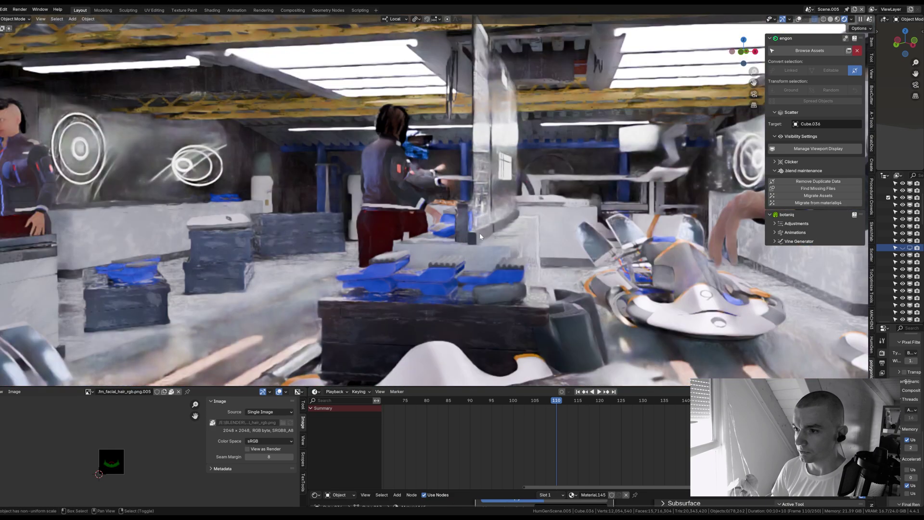
middle_click_drag(480, 236, 393, 260)
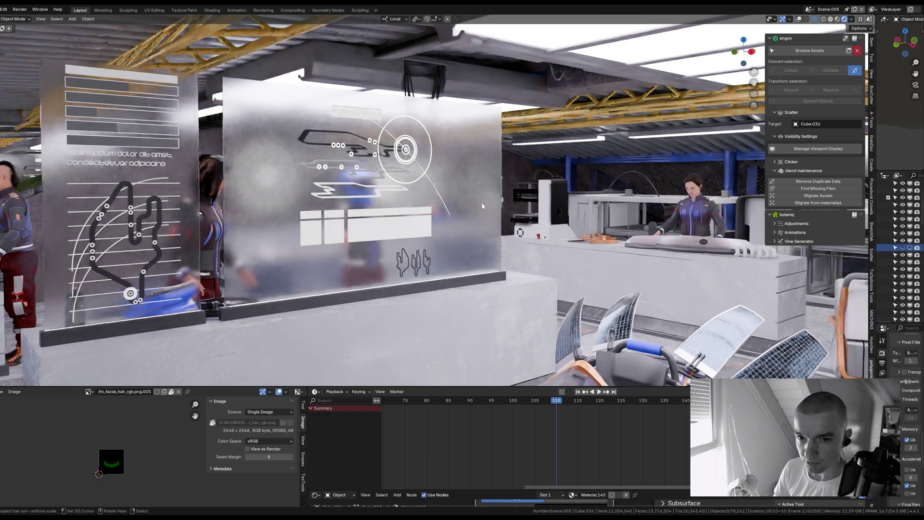
middle_click_drag(475, 213, 550, 235)
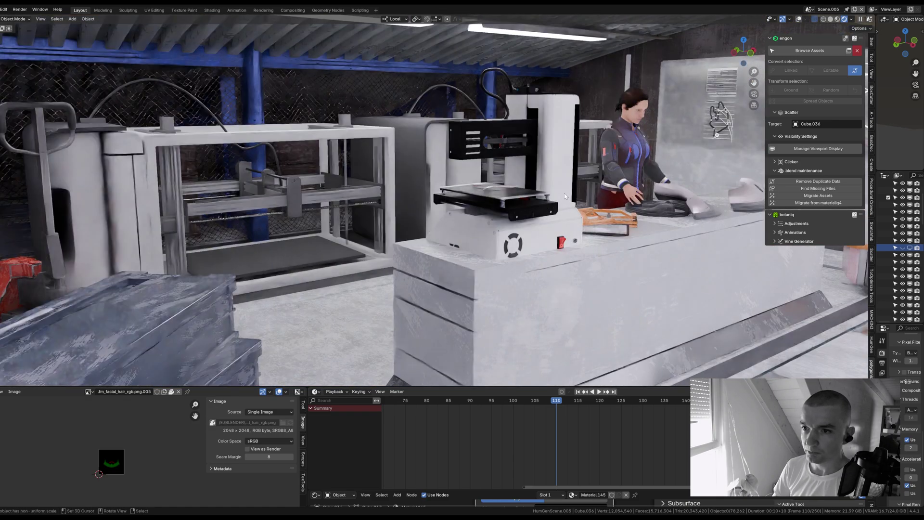
middle_click_drag(481, 229, 289, 273)
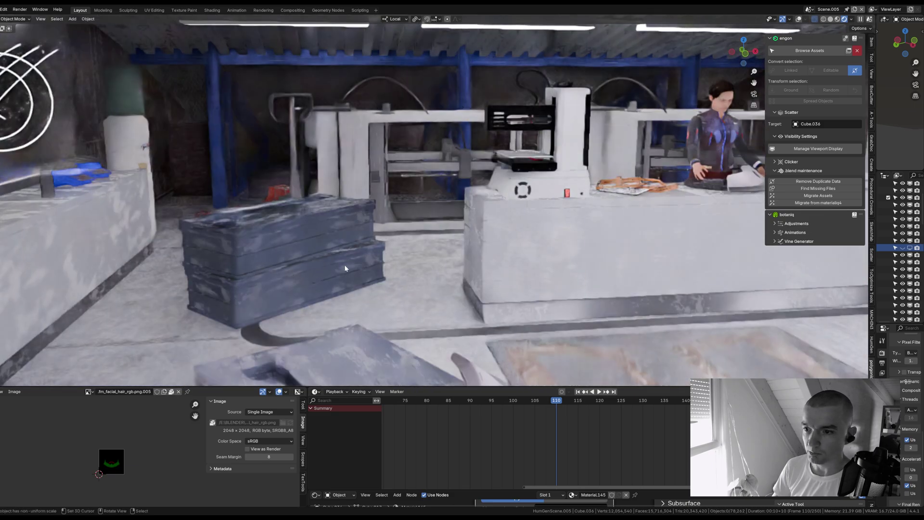
middle_click_drag(345, 268, 520, 281)
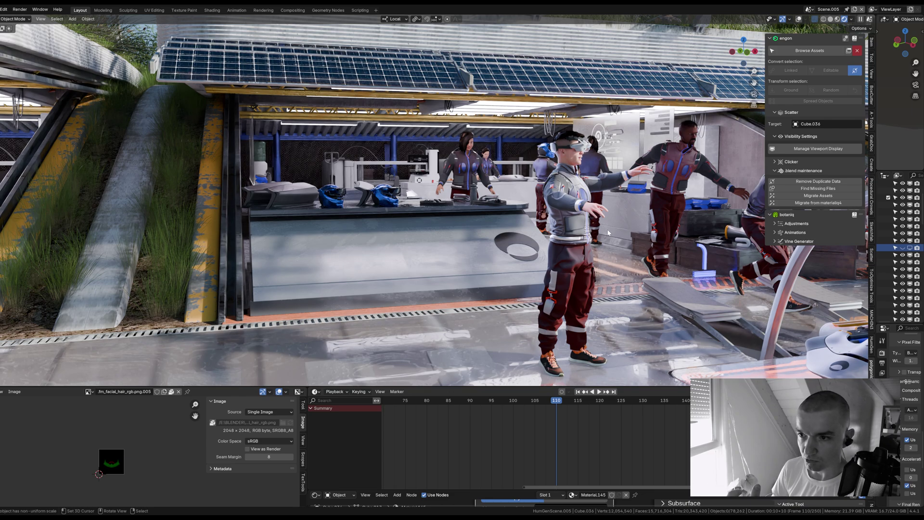
- Inspect the crew members' suits, helmets and poses at close range around the garage front and the service arm
middle_click_drag(314, 214, 255, 209)
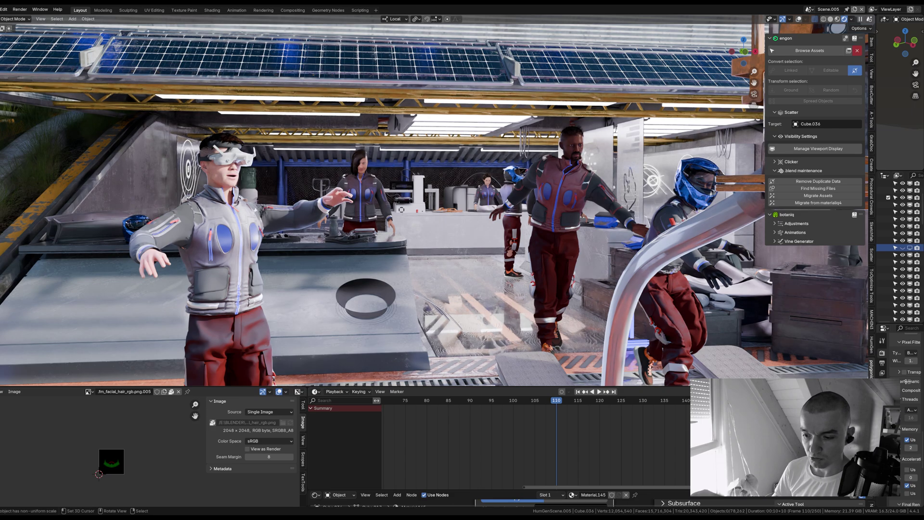
middle_click_drag(482, 274, 547, 253)
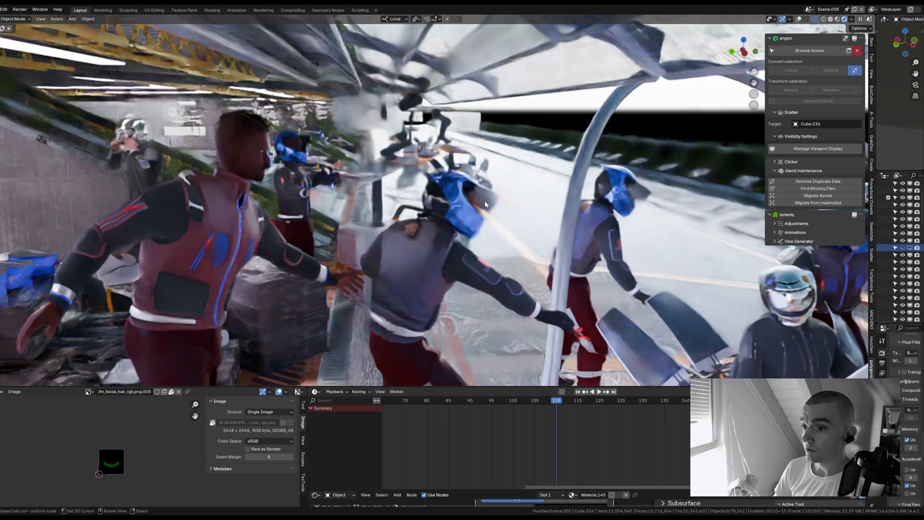
scroll(492, 204, "up", 4)
scroll(491, 204, "down", 3)
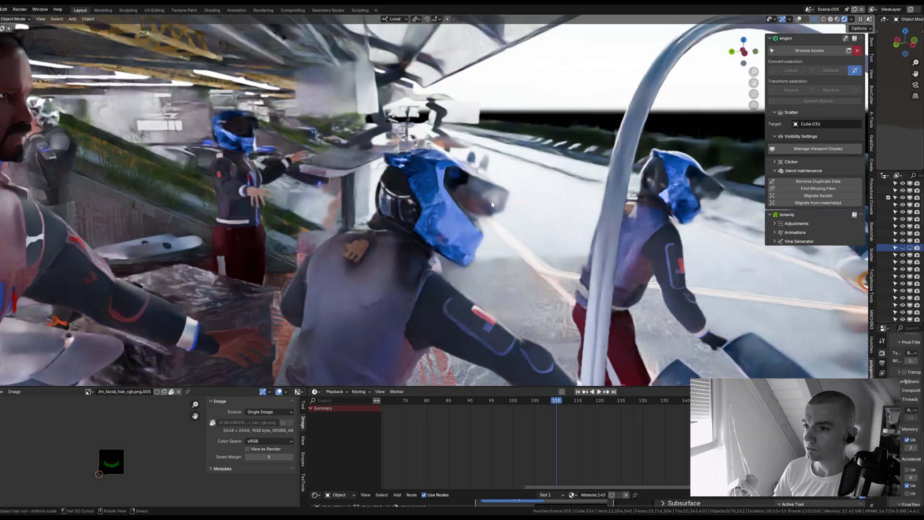
middle_click_drag(478, 201, 463, 237)
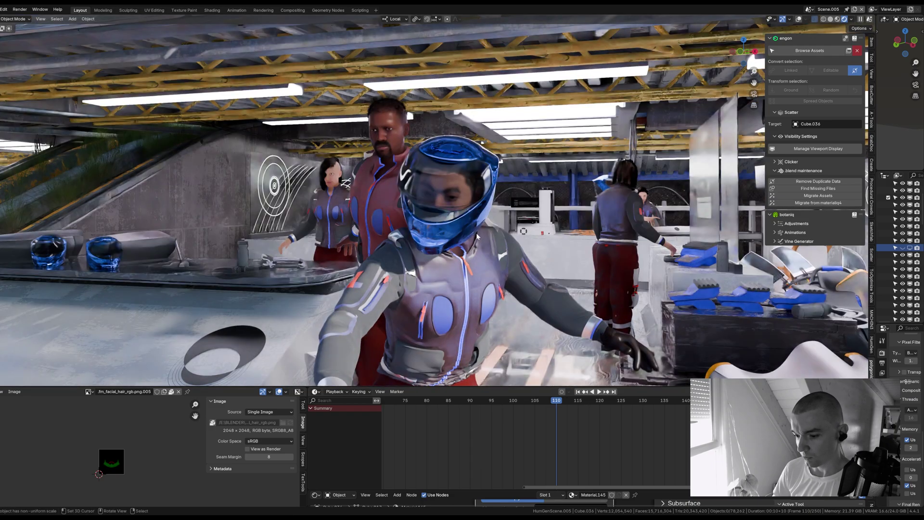
middle_click_drag(463, 273, 69, 236)
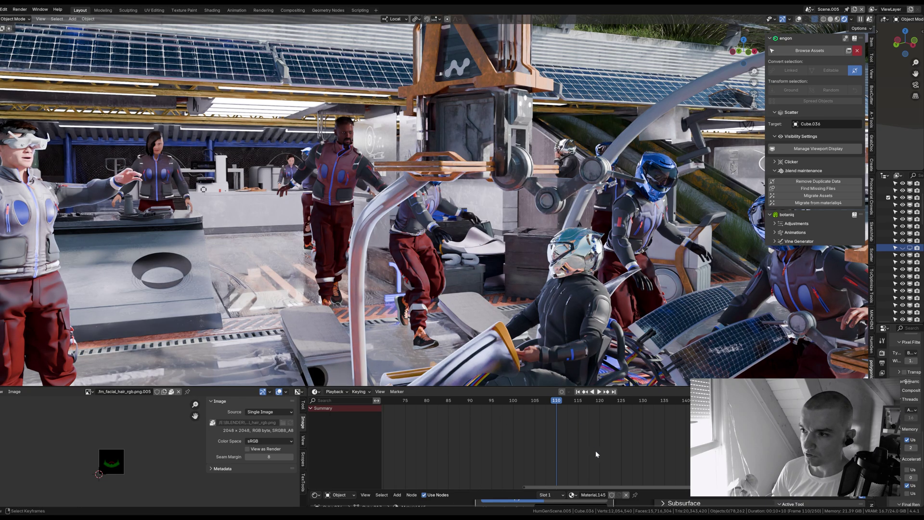
scroll(582, 278, "up", 4)
middle_click_drag(547, 231, 551, 243)
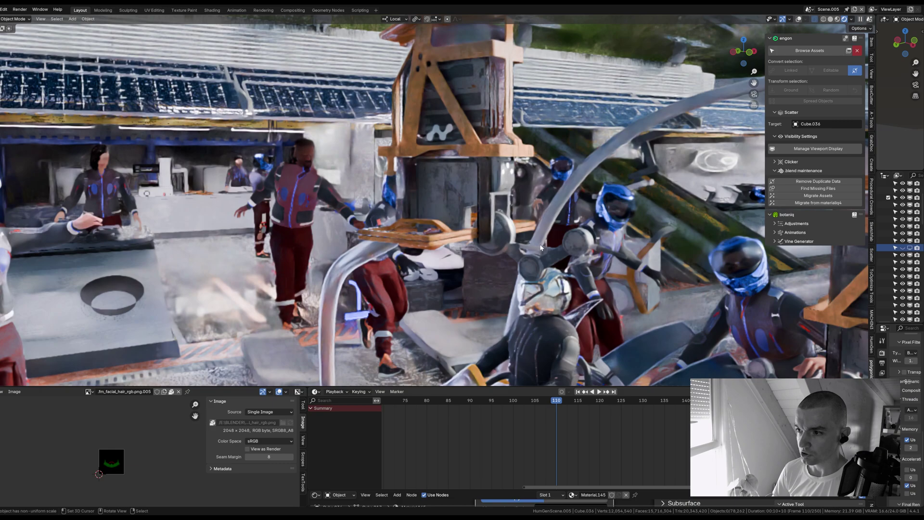
middle_click_drag(363, 254, 550, 331)
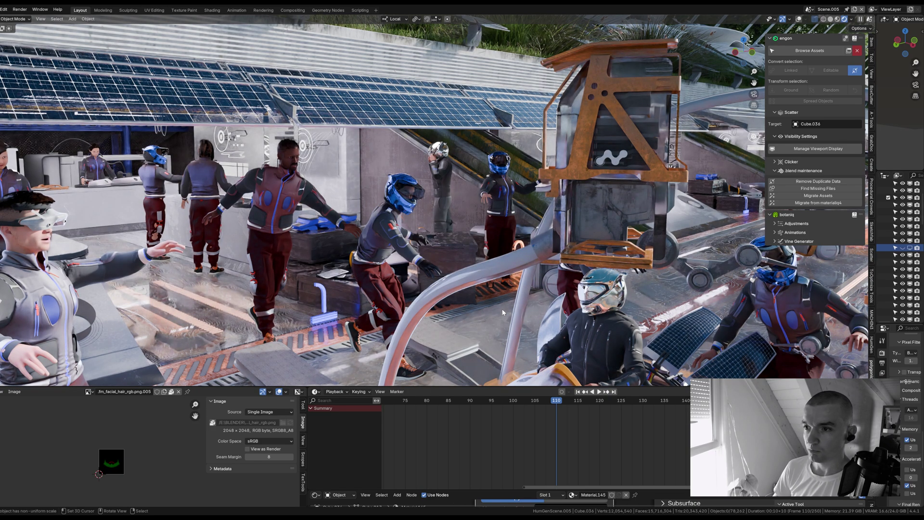
scroll(503, 313, "up", 3)
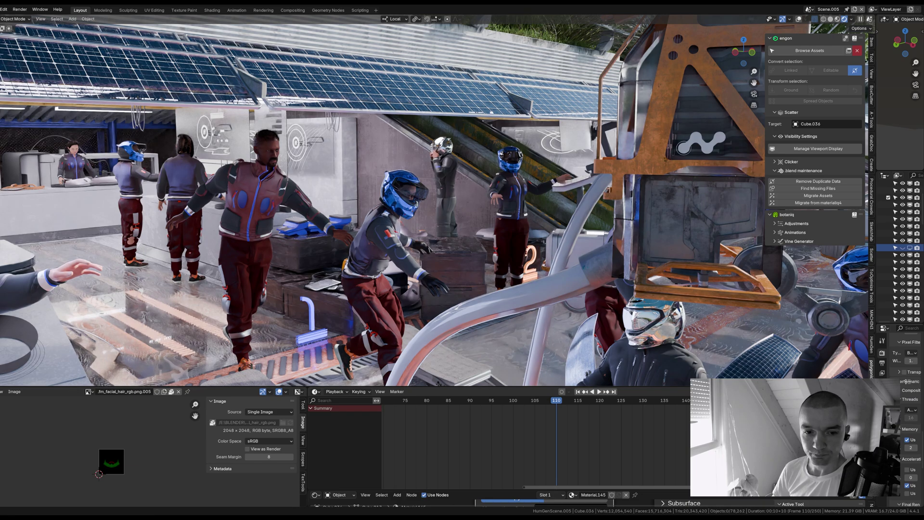
- Review the pit stop composition from several angles along the lane and examine the garage interior's display panels and workstation
key("KP_0")
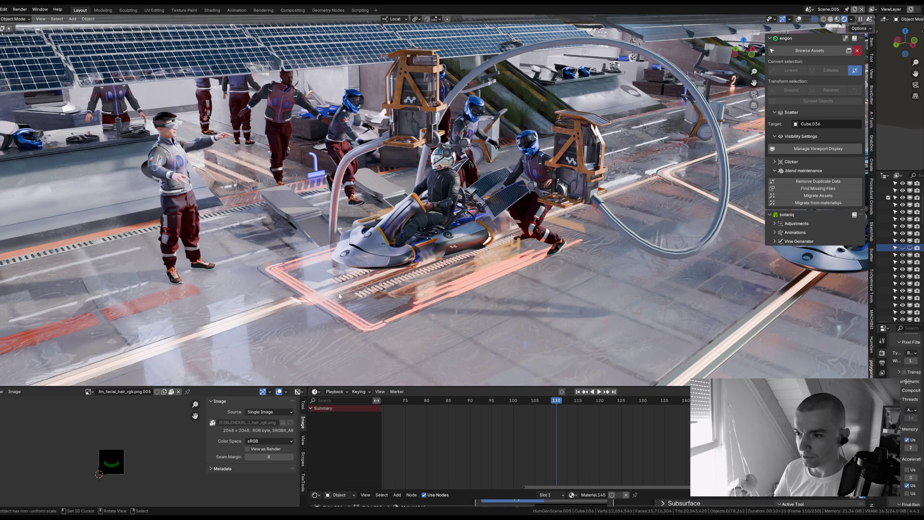
middle_click_drag(338, 296, 412, 292)
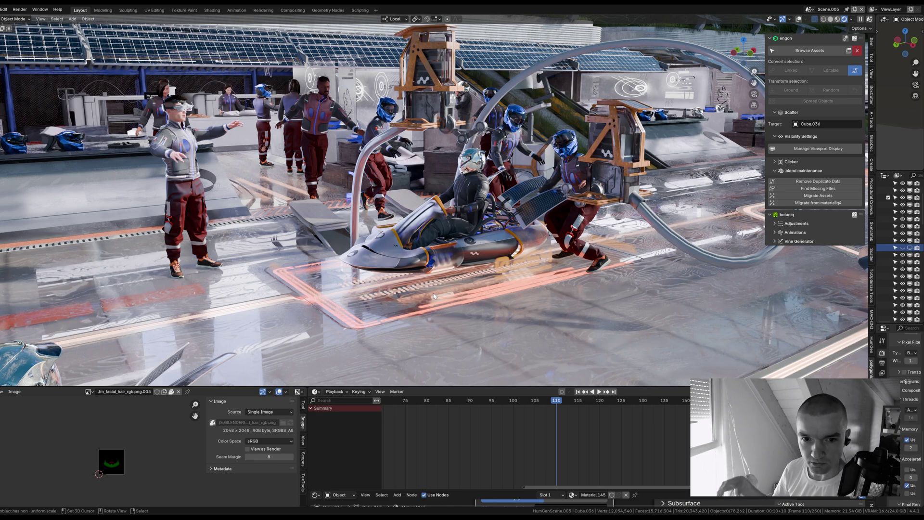
middle_click_drag(434, 295, 367, 248)
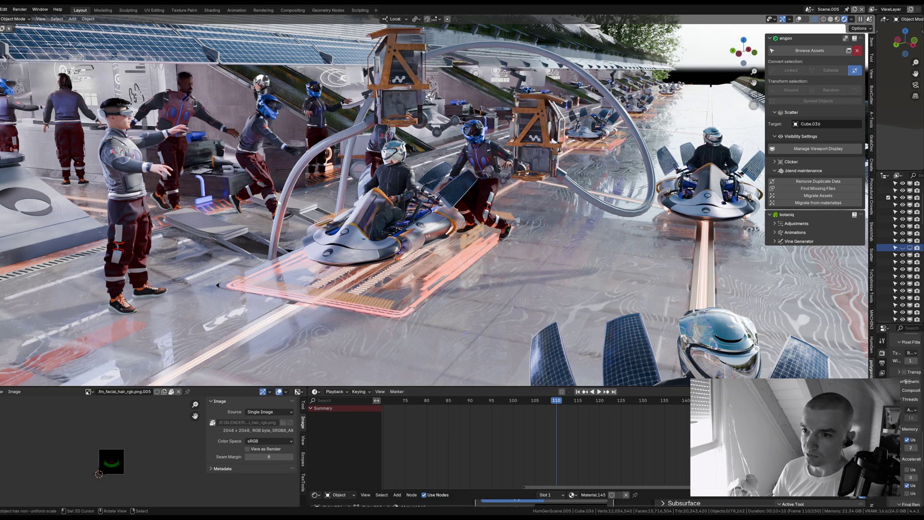
middle_click_drag(259, 250, 238, 190)
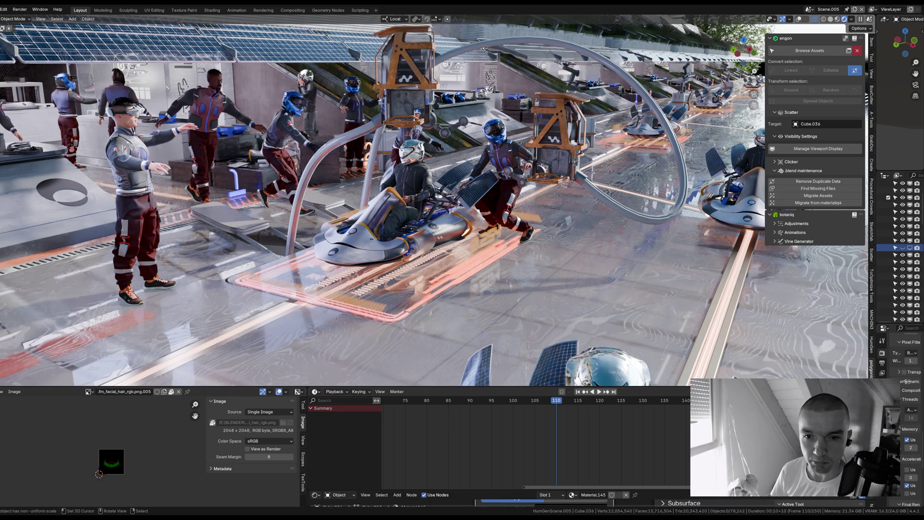
middle_click_drag(481, 202, 375, 199)
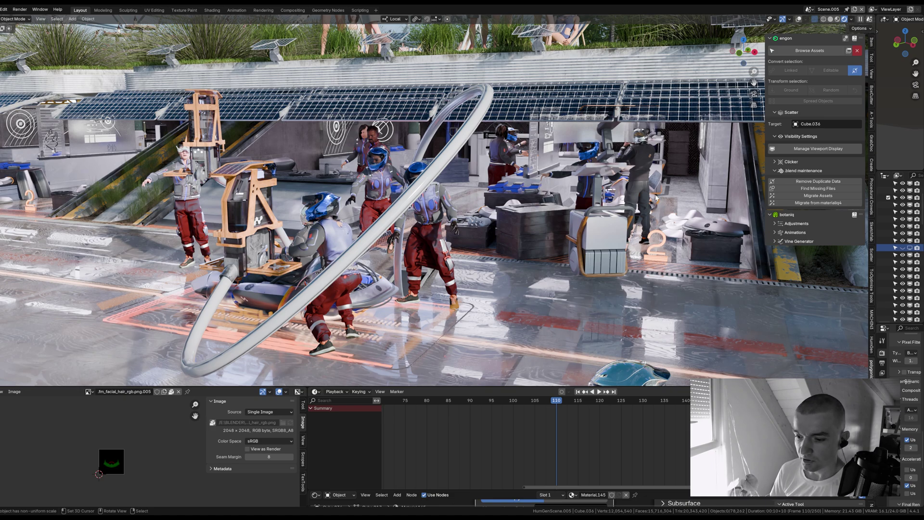
scroll(620, 238, "up", 5)
middle_click_drag(621, 238, 539, 300)
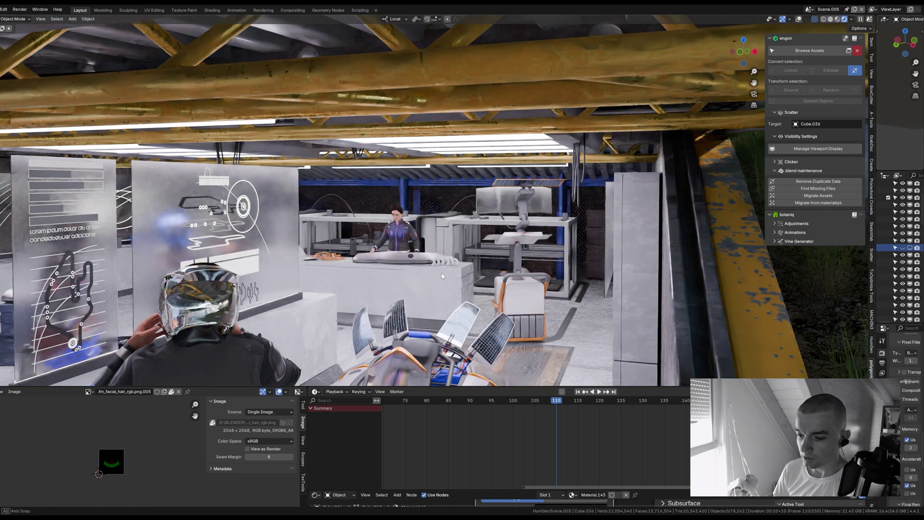
middle_click_drag(440, 273, 537, 191)
scroll(570, 253, "up", 5)
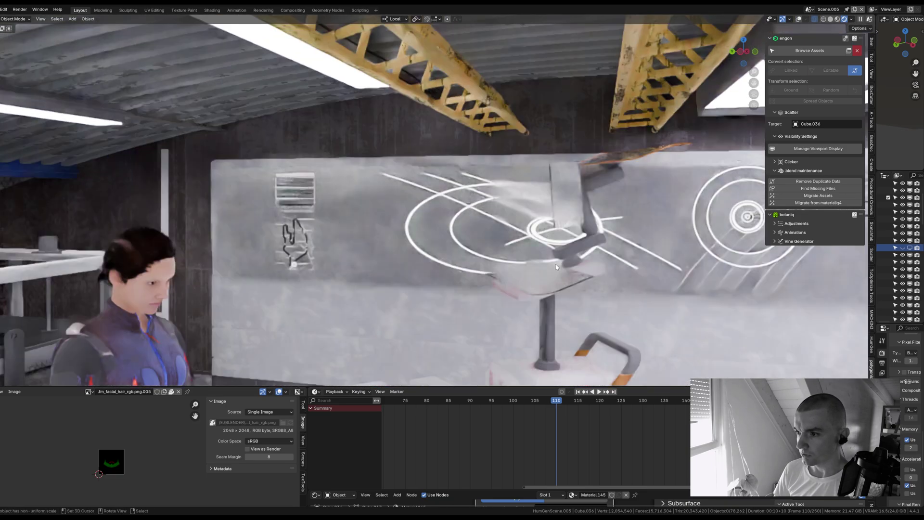
- Examine the garage's wall display and the helmeted crew members around the wheeled service cart from several angles
middle_click_drag(575, 260, 554, 279)
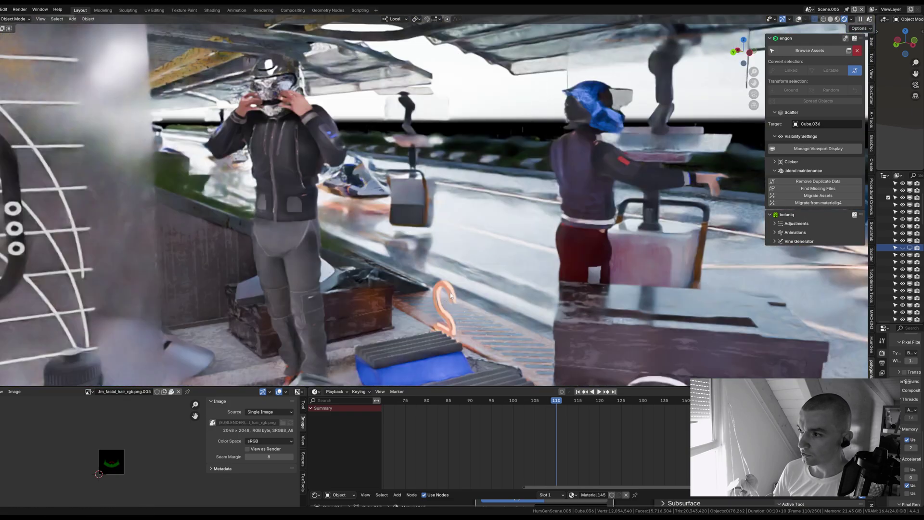
middle_click_drag(451, 296, 524, 284)
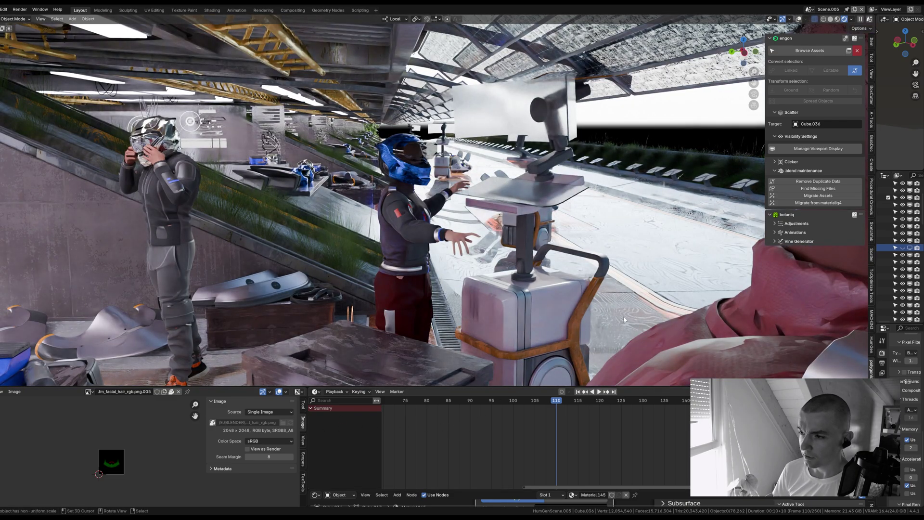
middle_click_drag(566, 313, 565, 147)
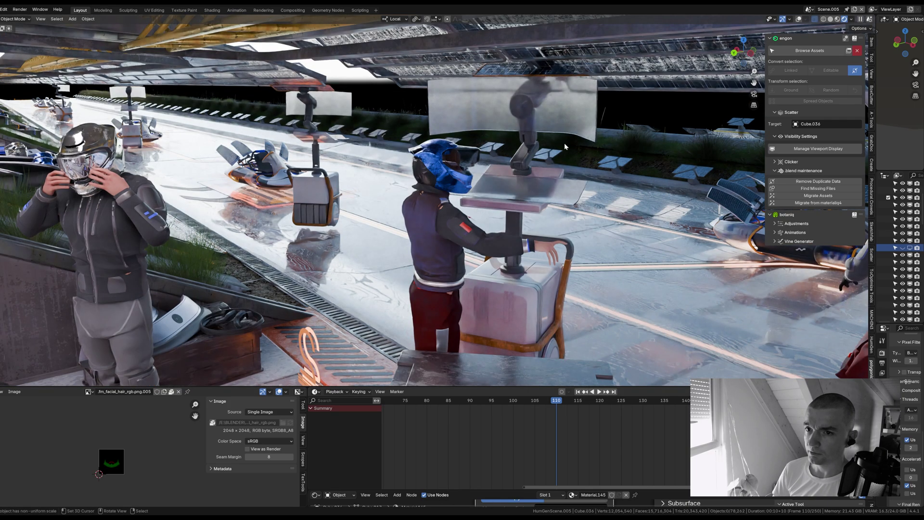
middle_click_drag(519, 291, 532, 253)
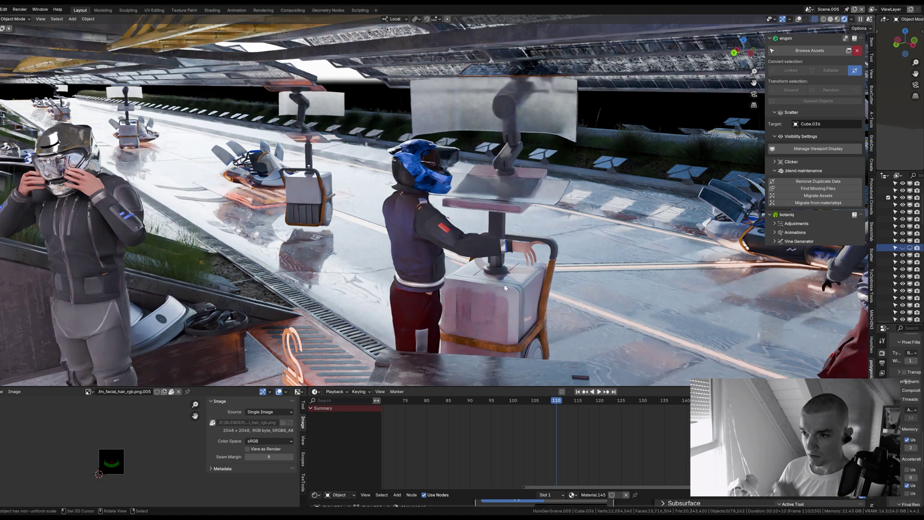
middle_click_drag(503, 284, 512, 282)
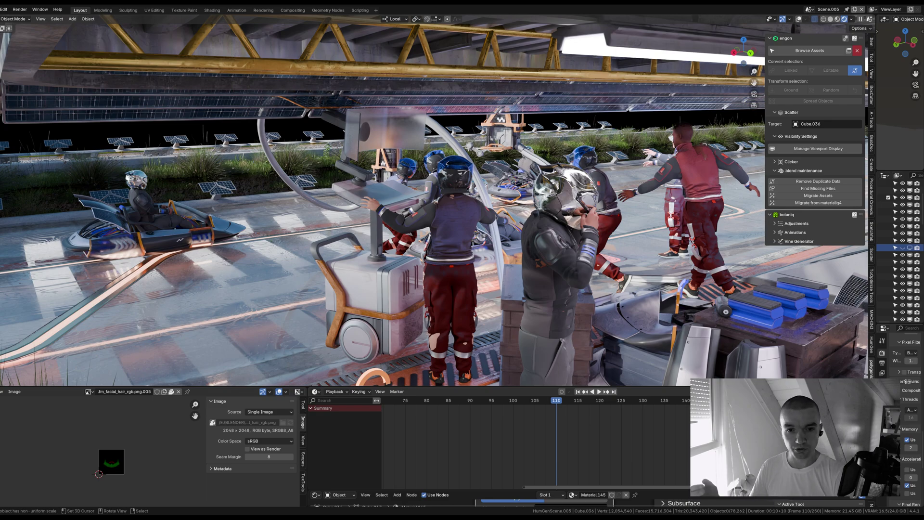
- Return to the raised view of the central pit stop, show the viewport overlays and select the drone above the kart
key("ctrl+KP_0")
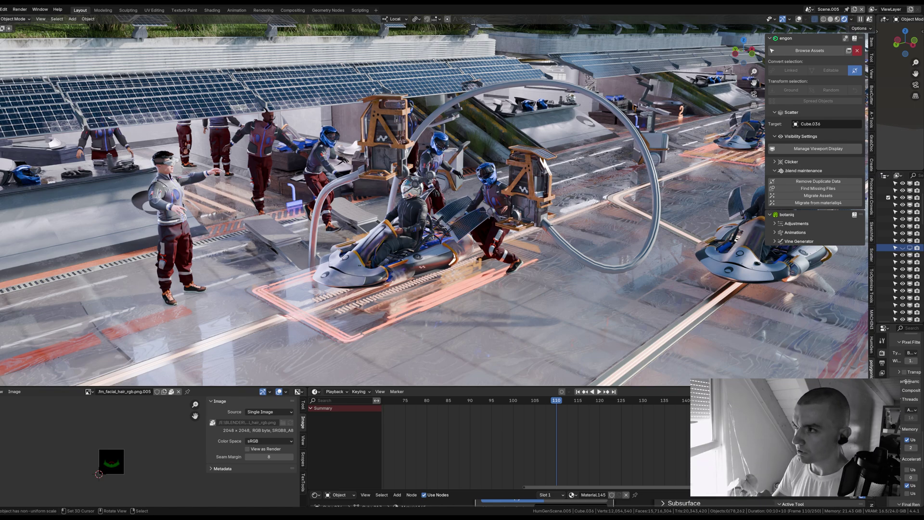
key("shift+alt+z")
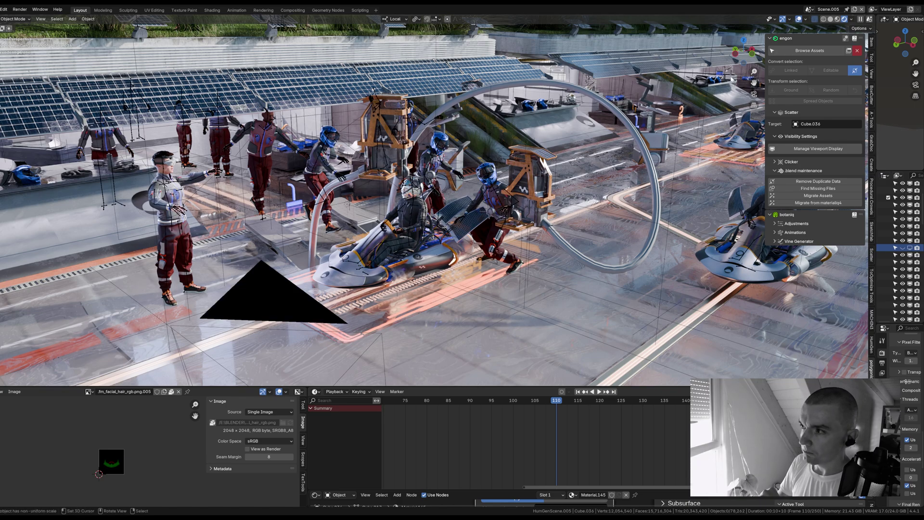
left_click(427, 114)
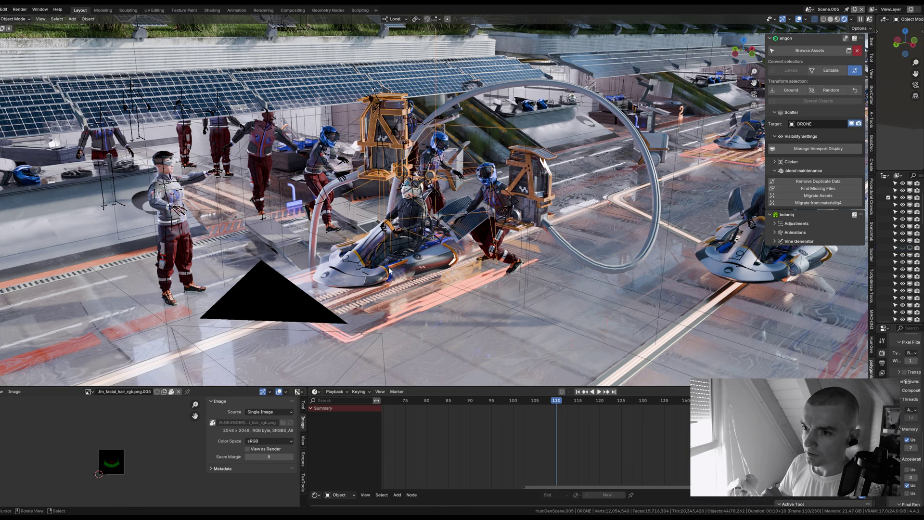
- Inspect the crew member in the VR headset and the rigged crew around the central kart, close up and from above
middle_click_drag(443, 208, 440, 213)
scroll(440, 215, "up", 3)
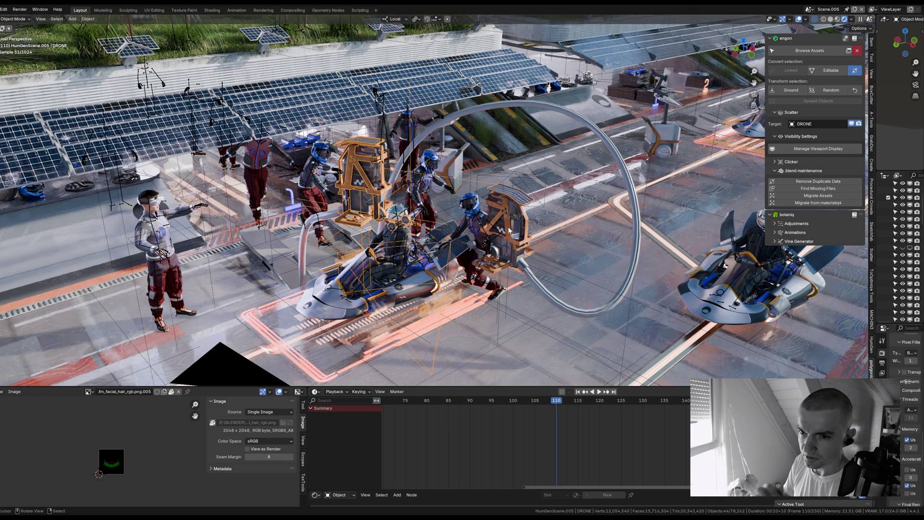
middle_click_drag(176, 210, 275, 239)
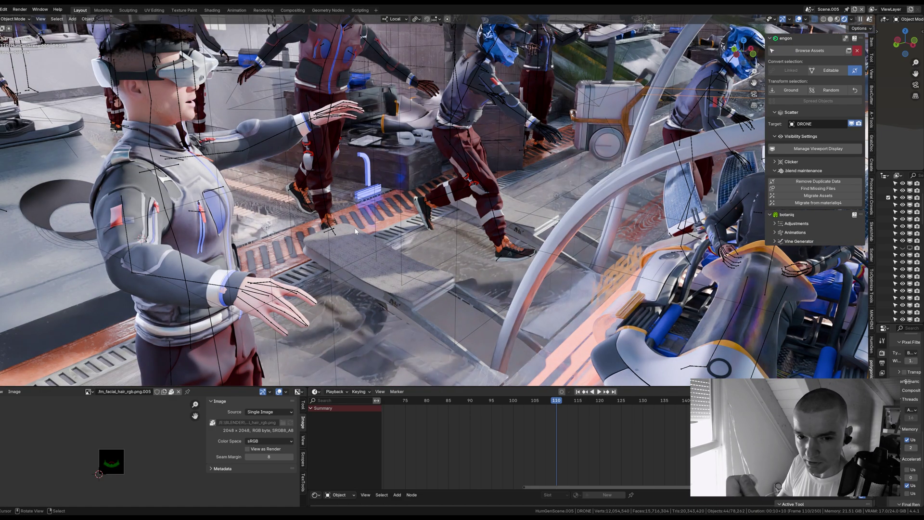
scroll(356, 231, "up", 5)
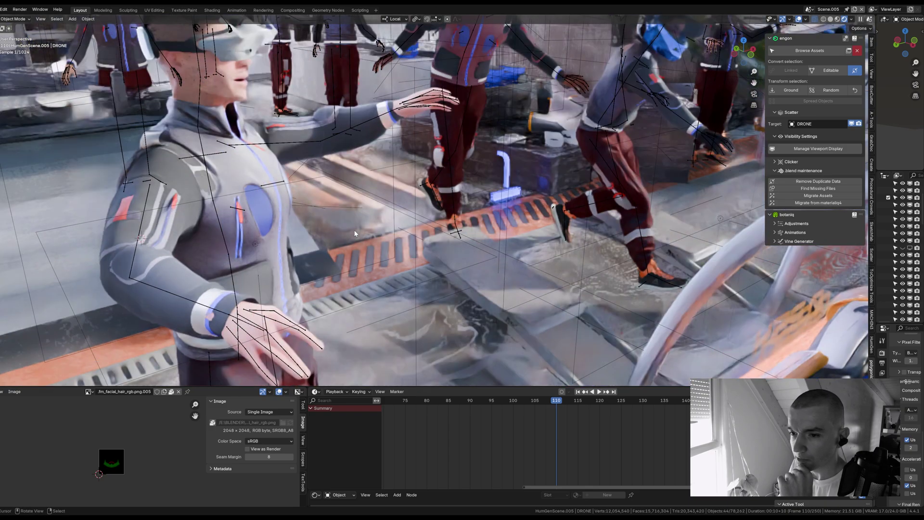
scroll(355, 231, "down", 6)
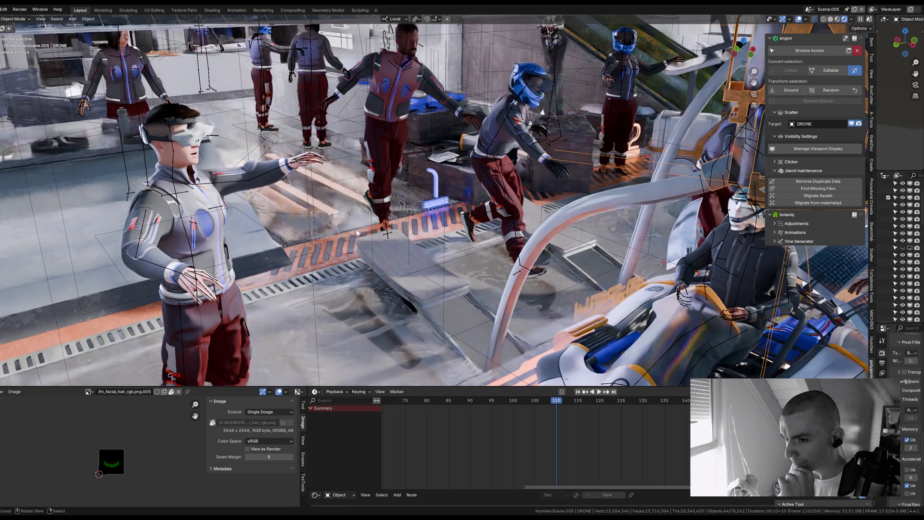
scroll(356, 233, "down", 4)
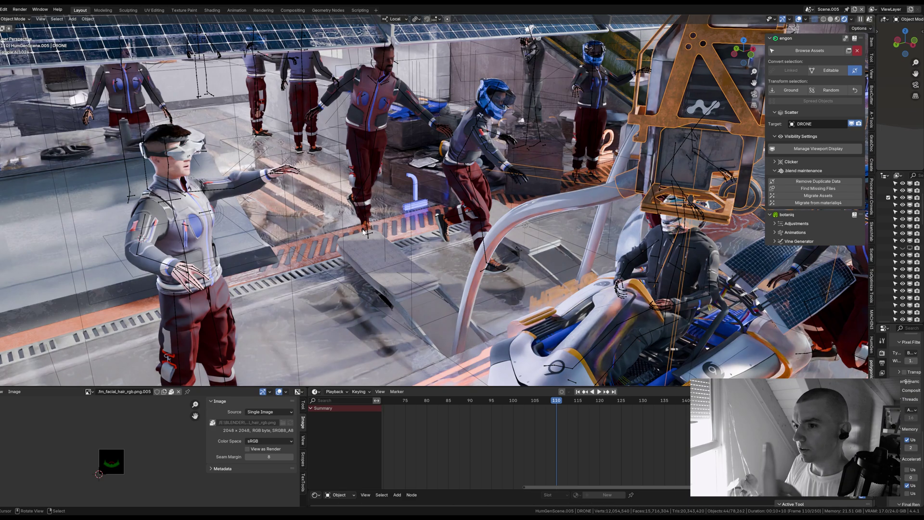
scroll(363, 232, "down", 10)
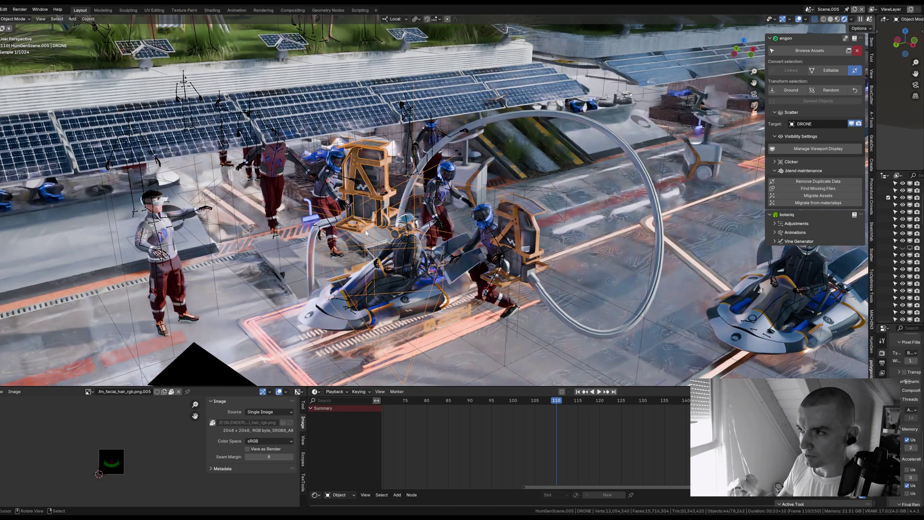
scroll(318, 136, "up", 8)
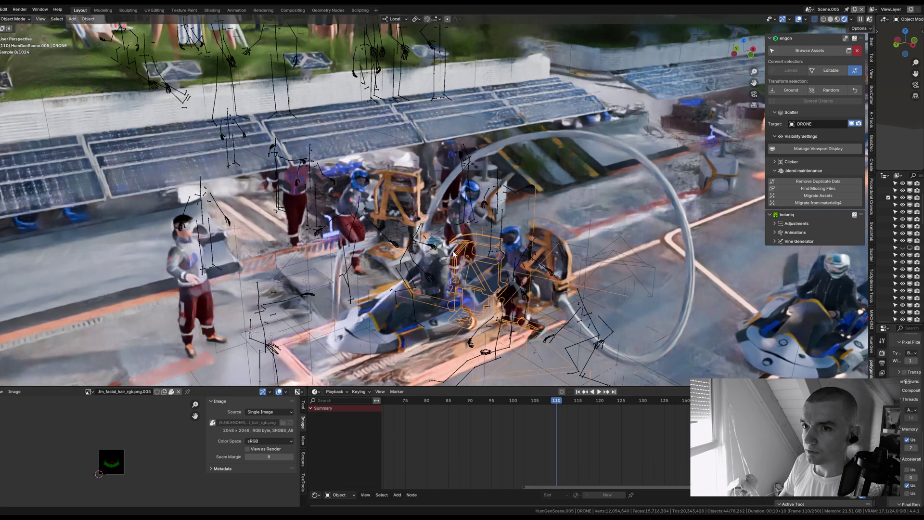
- Examine the rooftop garden with its visitors and canopies, and the driver in the foreground hover kart on the lane
middle_click_drag(317, 136, 553, 149)
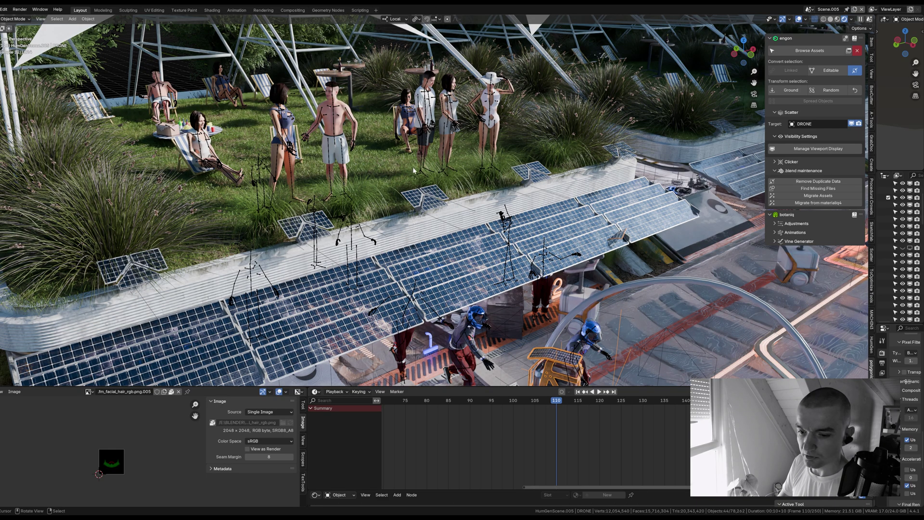
middle_click_drag(414, 172, 311, 127)
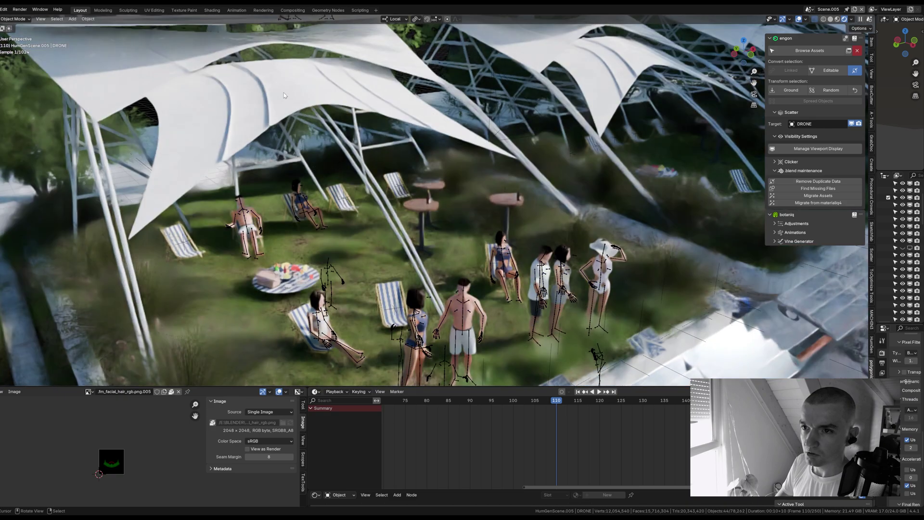
scroll(295, 109, "up", 2)
scroll(296, 108, "down", 8)
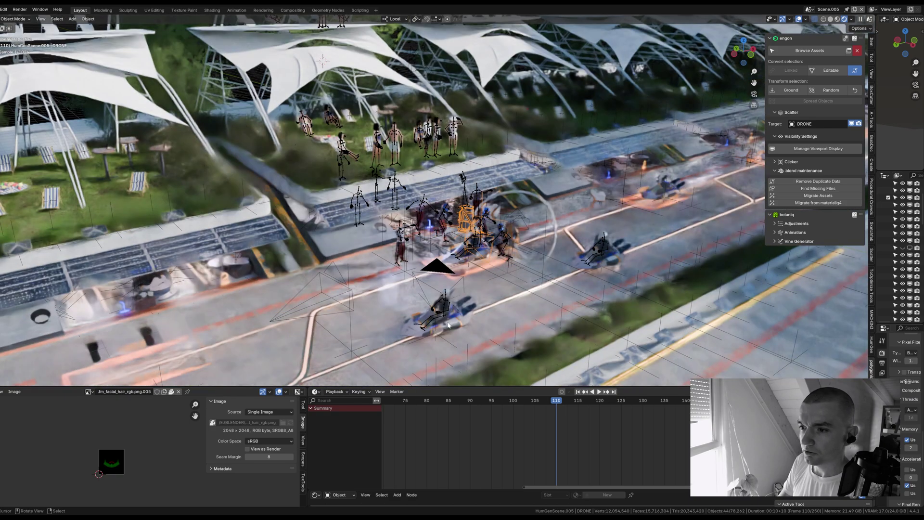
scroll(448, 325, "down", 3)
scroll(448, 325, "up", 8)
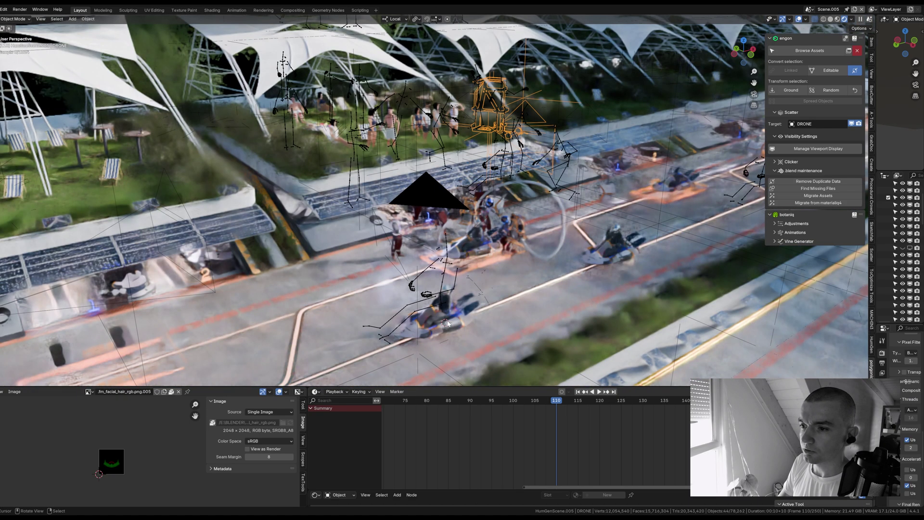
scroll(447, 322, "up", 3)
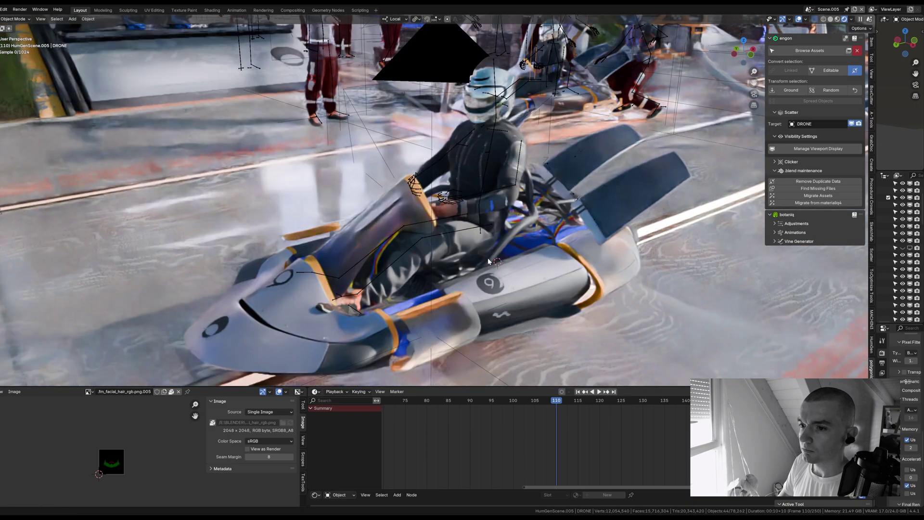